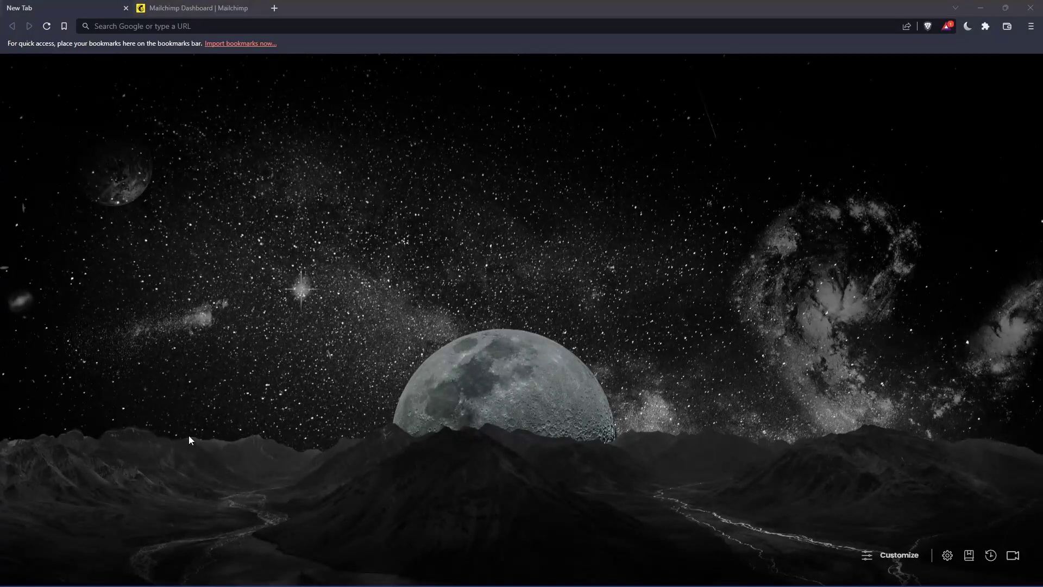
- Go to mailchimp.com in the already open Mailchimp tab and open its Log In page
click(436, 324)
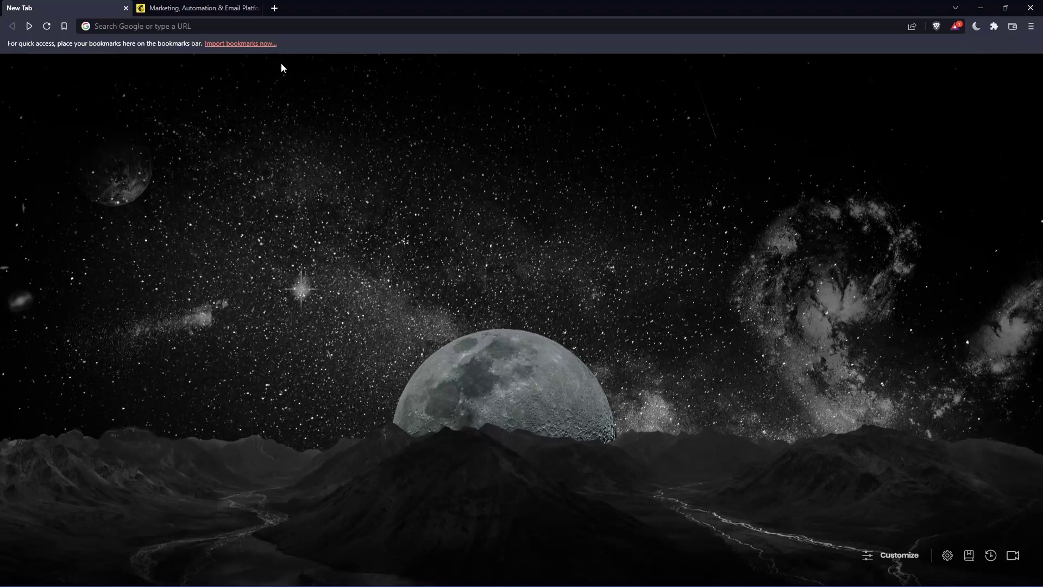
click(219, 30)
text(mailchimp)
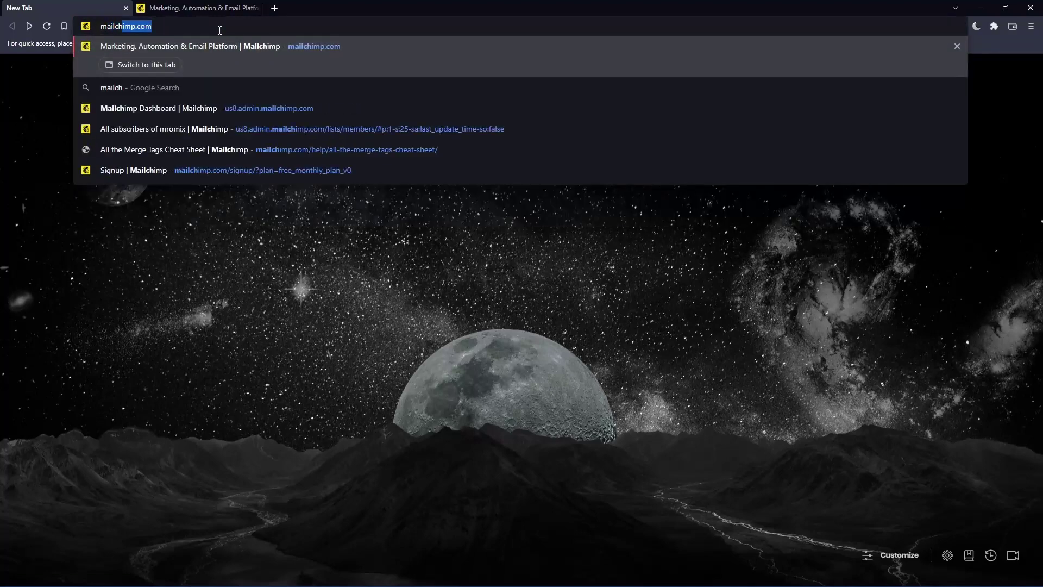
text(.com)
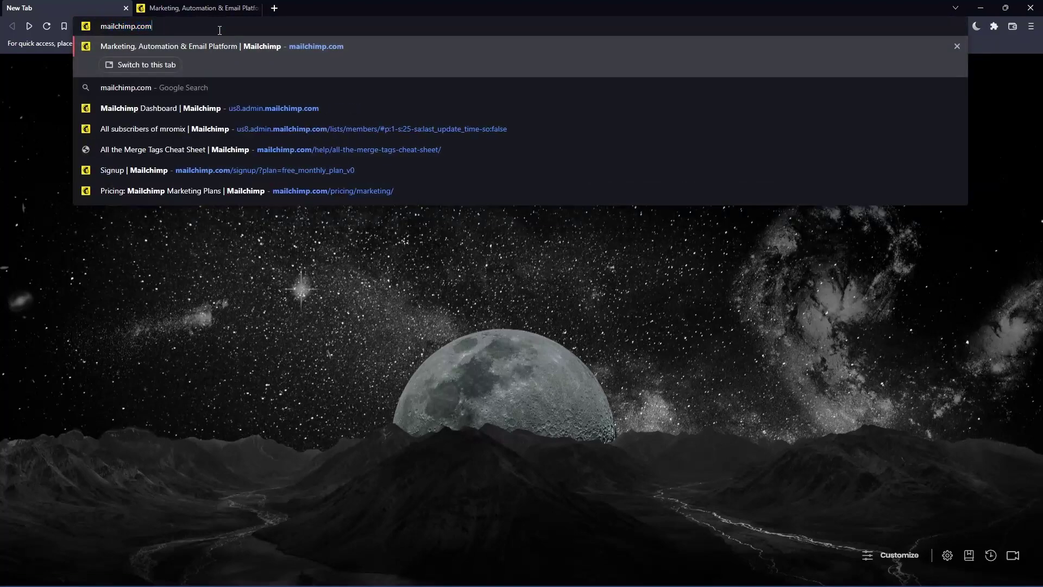
key(ctrl+a)
click(147, 65)
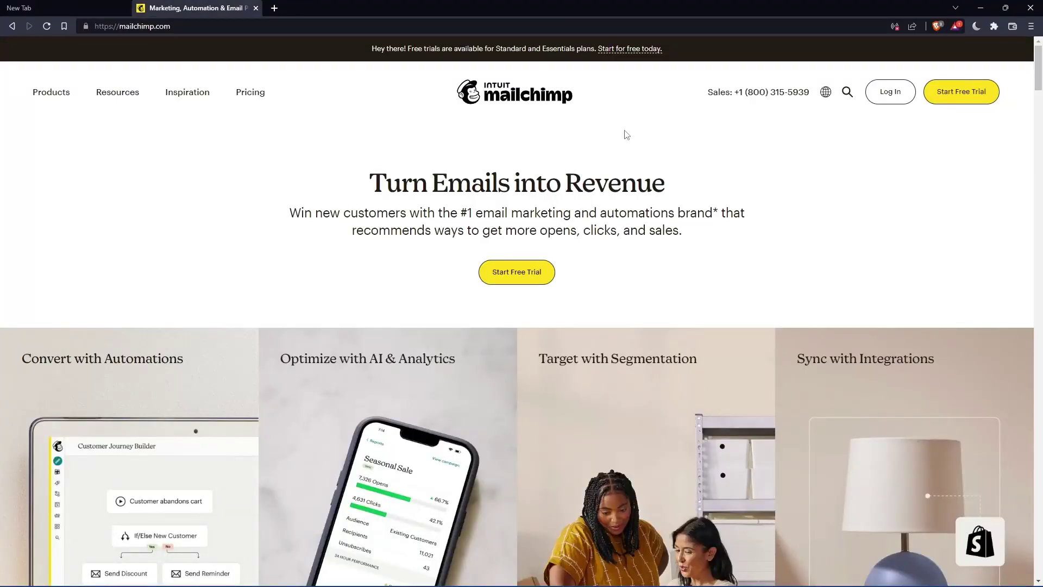
click(890, 91)
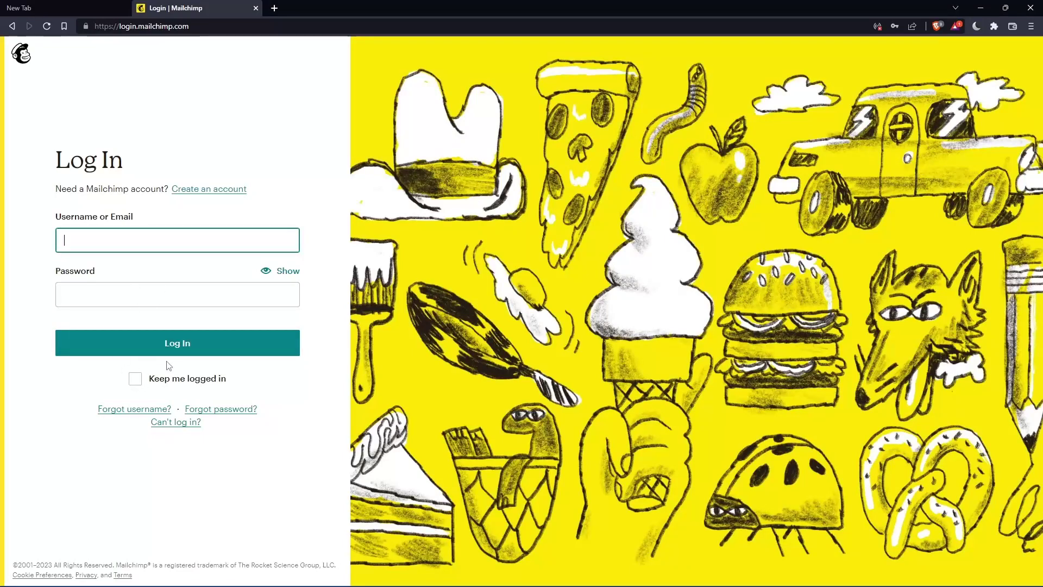
- Return to the Mailchimp homepage, scroll to the pricing plans and open the full Pricing page
key(alt+Left)
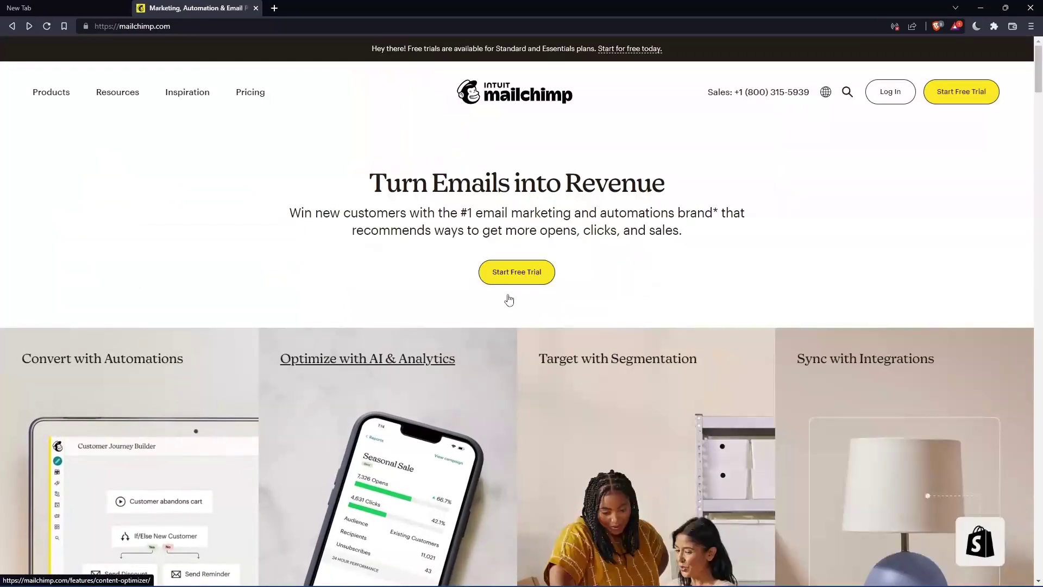
scroll(607, 256, down, 7)
scroll(607, 258, down, 5)
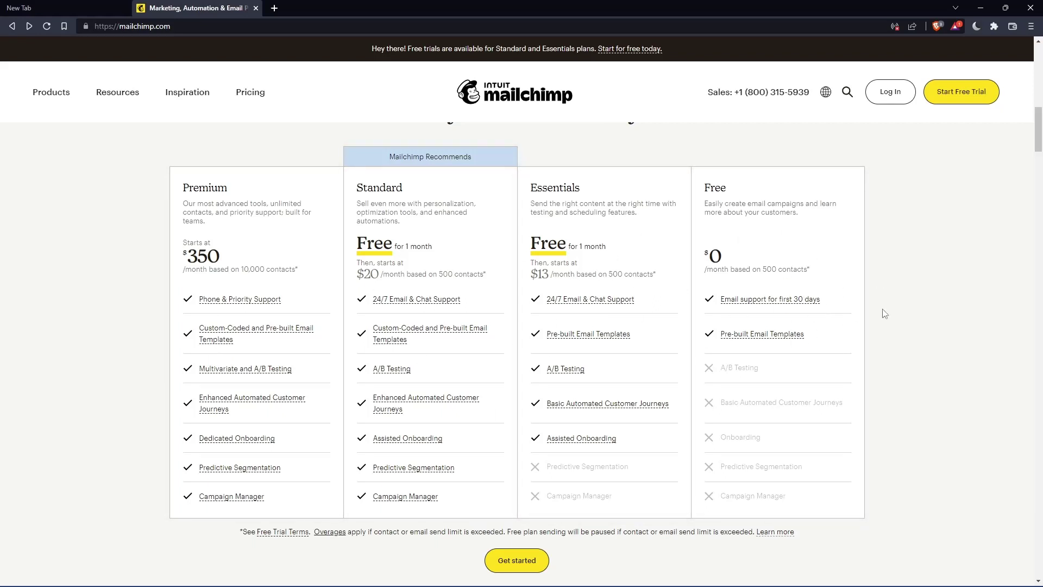
click(776, 216)
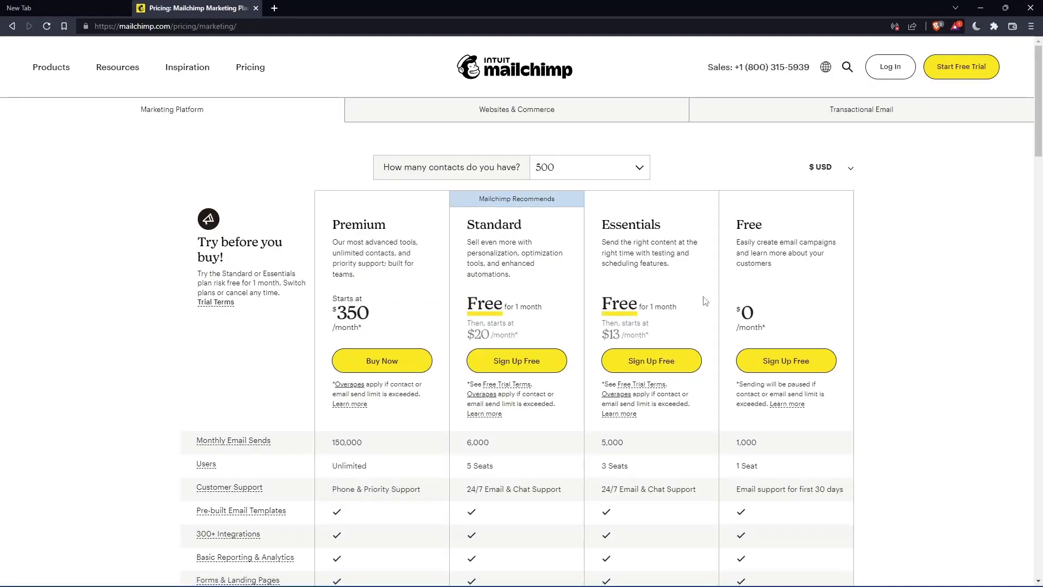
- Choose Sign Up Free under the Free plan and start filling in the sign-up email
click(791, 365)
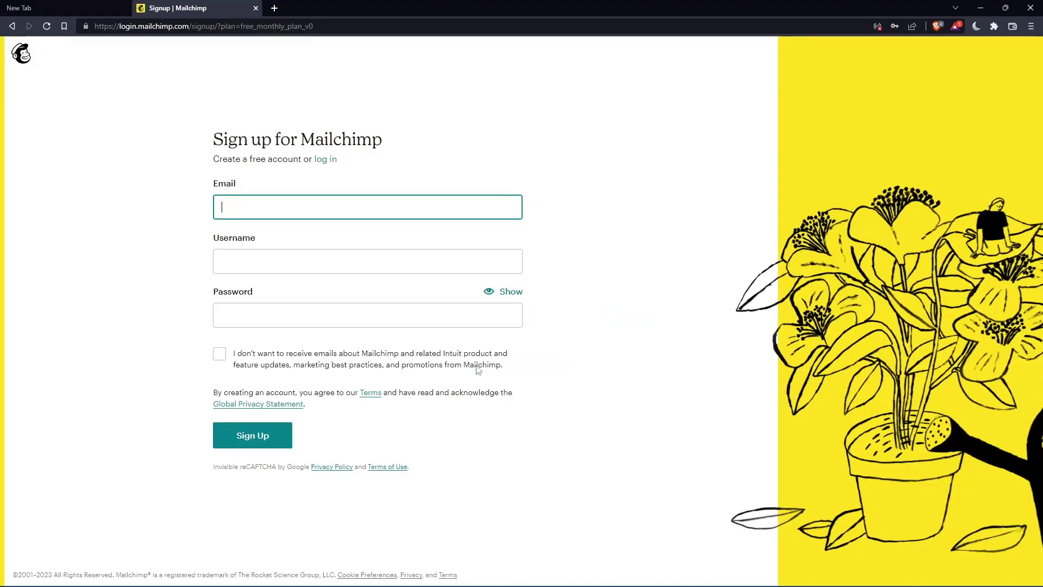
click(285, 207)
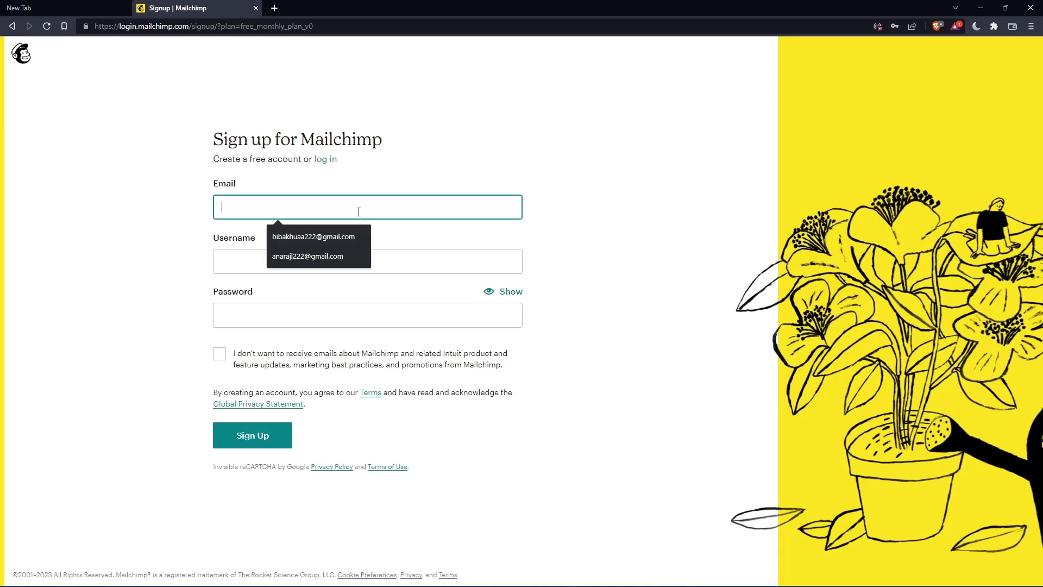
click(590, 181)
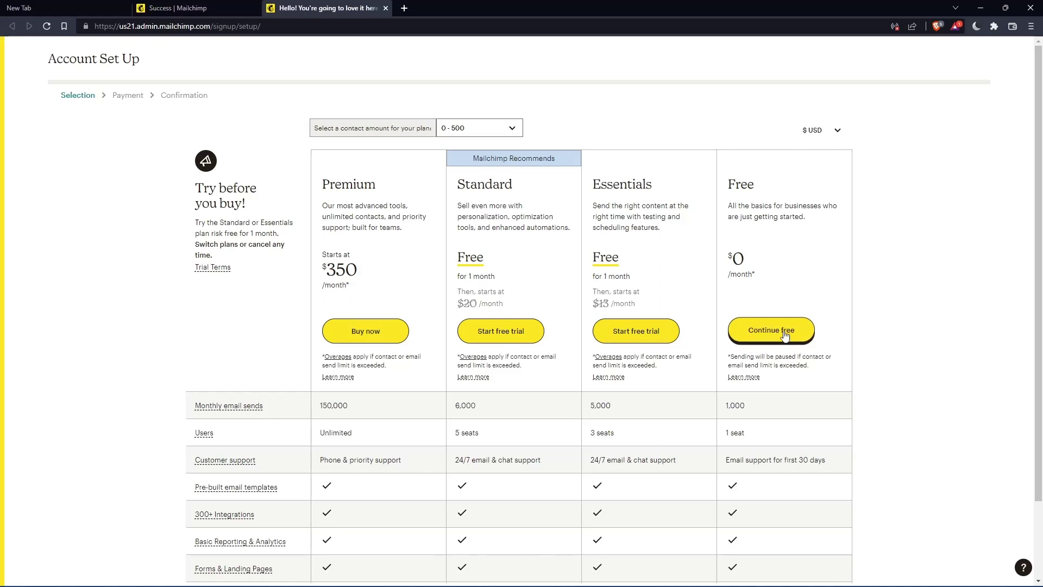
- Keep the Free plan and fill the first and last name from saved details
click(785, 335)
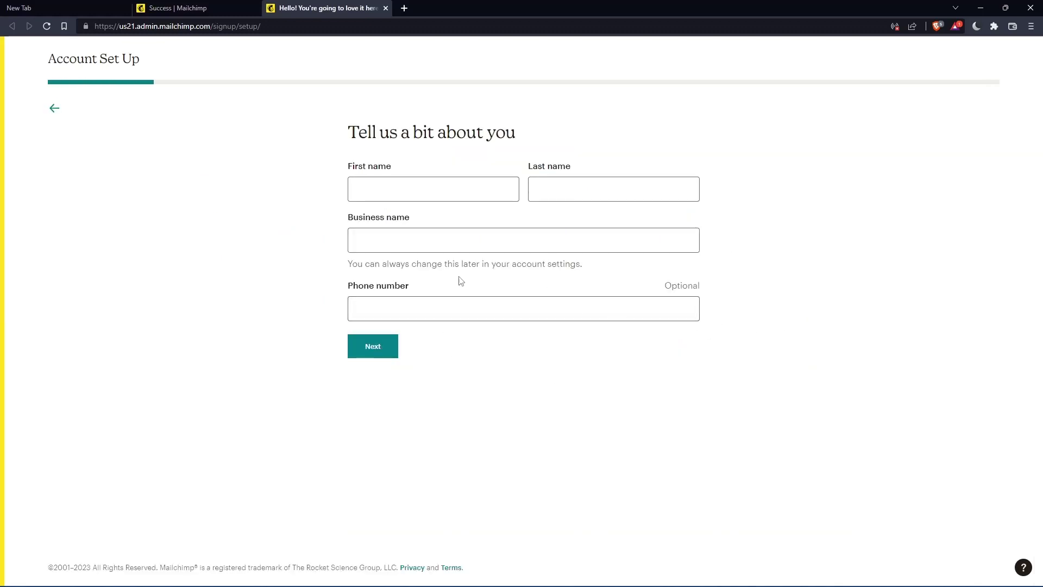
click(437, 184)
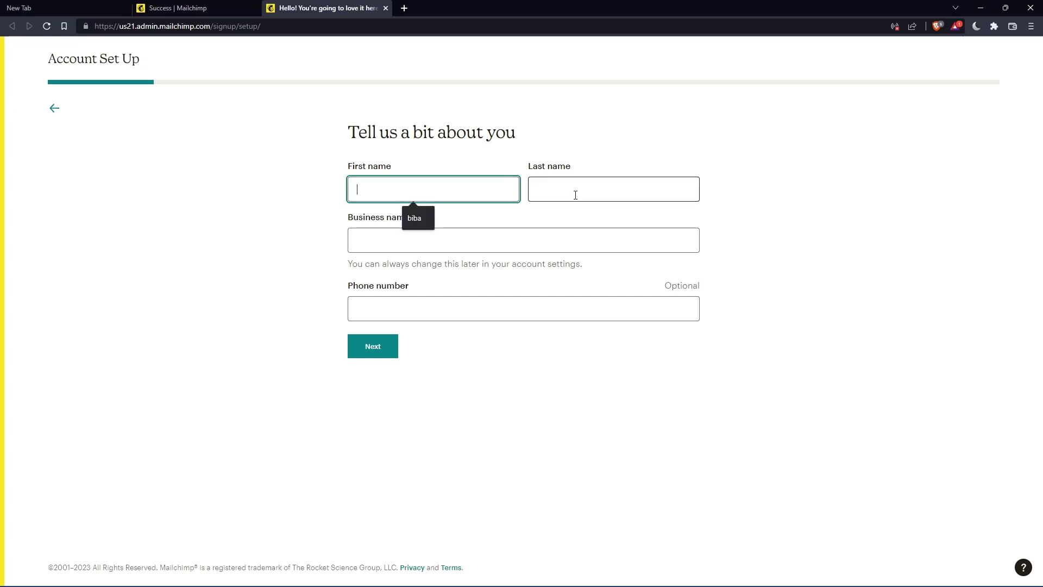
click(575, 195)
click(453, 191)
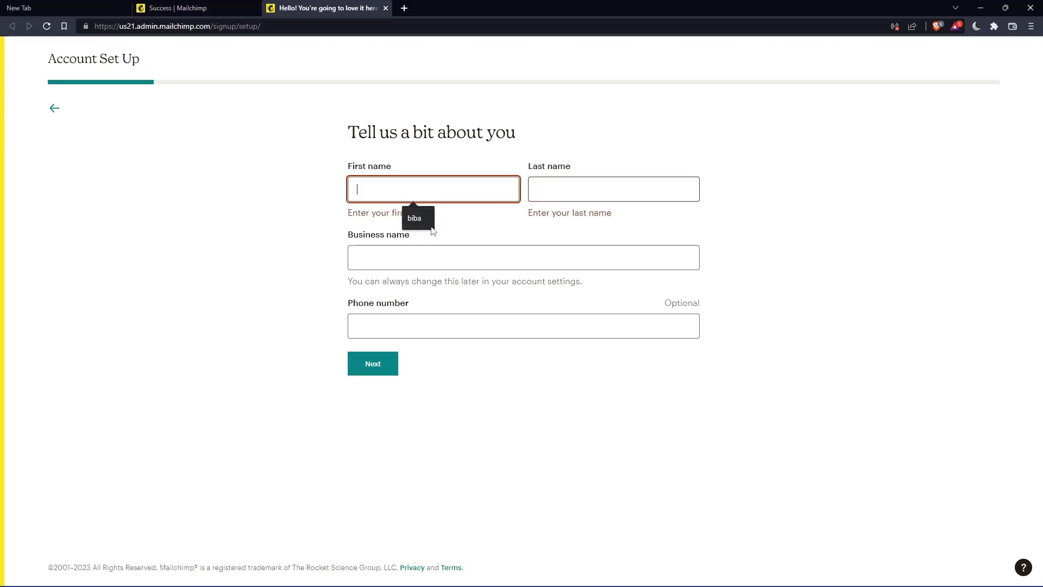
click(418, 218)
click(591, 193)
- Enter the business name from a saved suggestion, changing its final character to 0
click(589, 215)
click(454, 240)
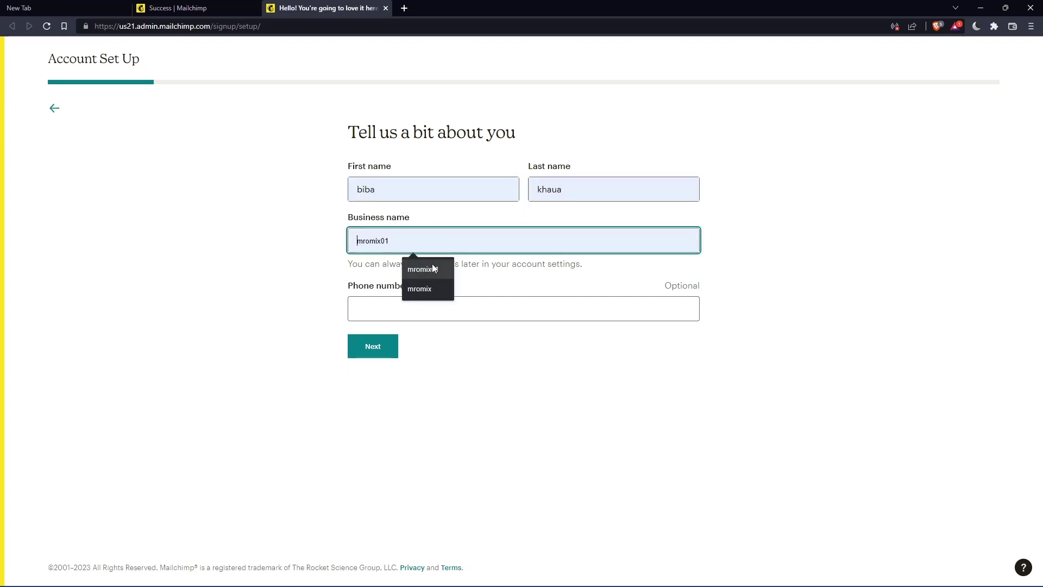
click(434, 268)
key(BackSpace)
key(BackSpace)
text(-)
key(BackSpace)
text(0)
- Submit the personal details and fill the business address from a saved address
click(382, 346)
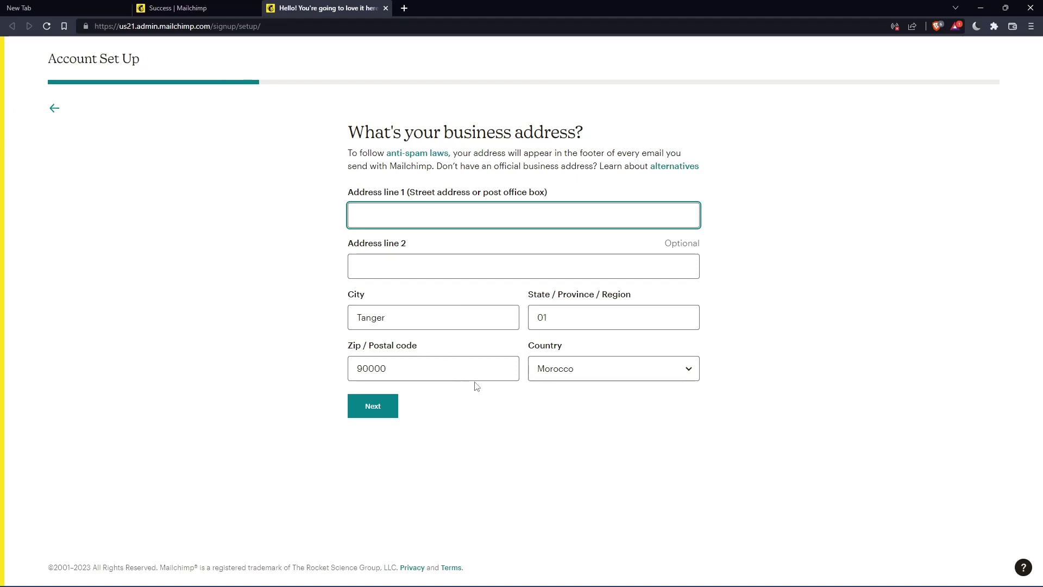
text(--)
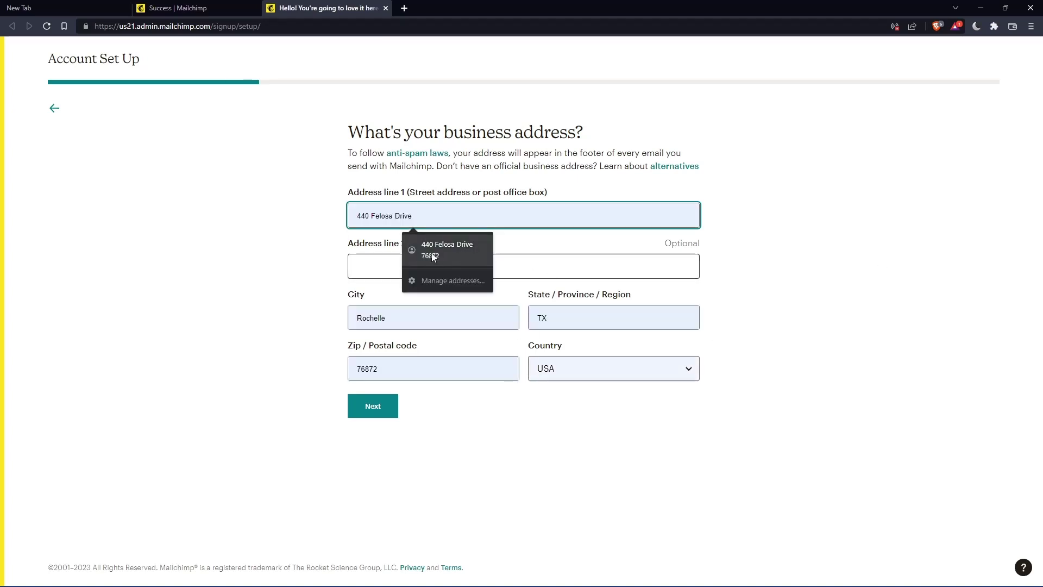
click(431, 253)
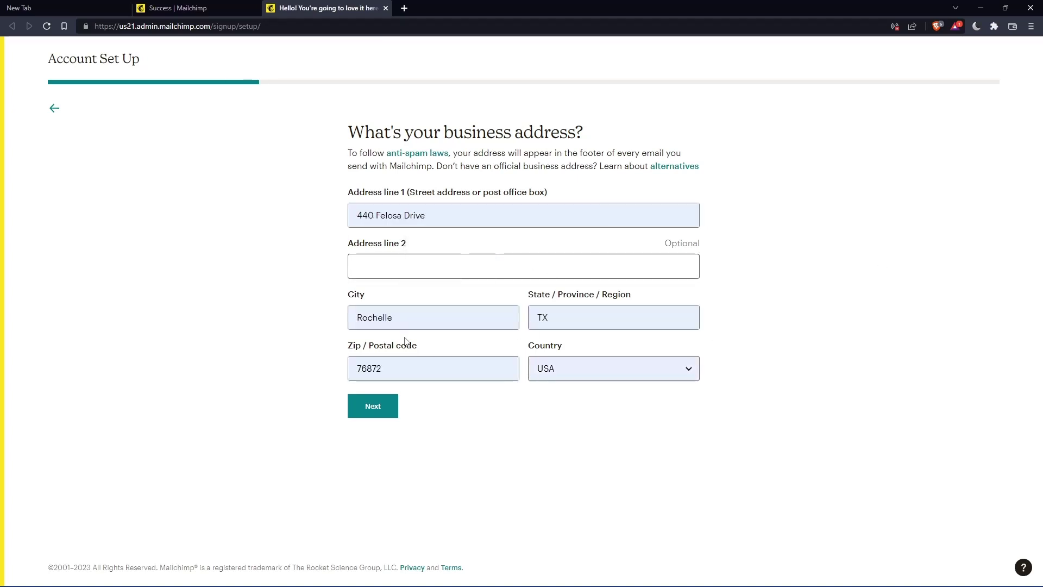
- Submit the business address and choose 'I'm just checking things out' as the goal
click(363, 400)
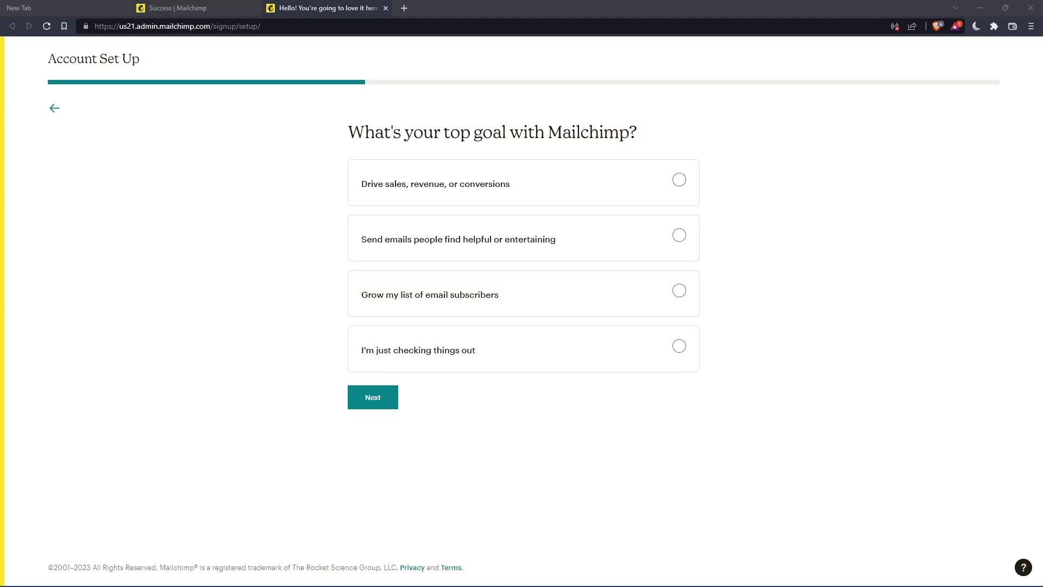
click(356, 406)
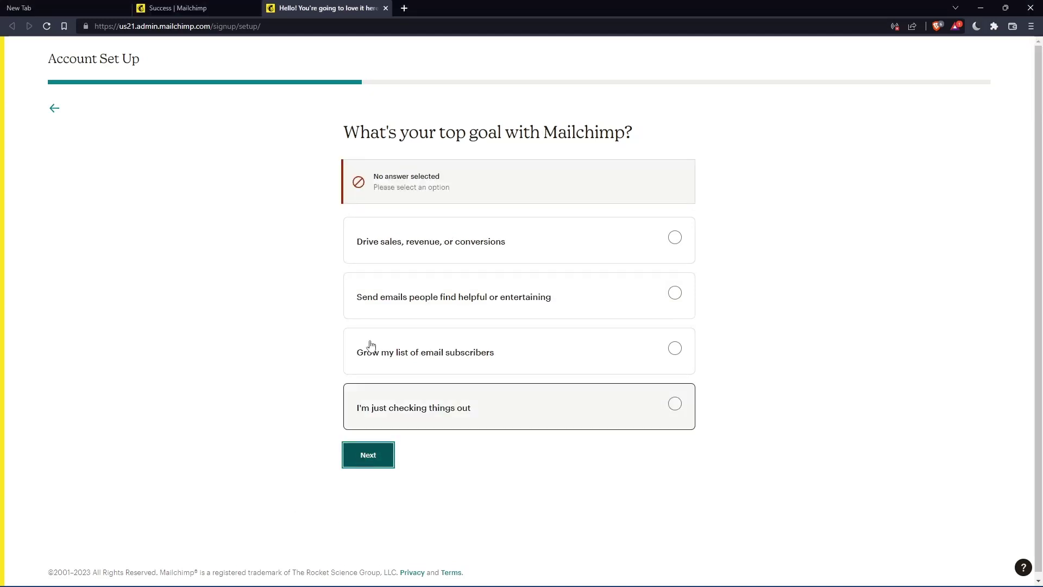
click(568, 426)
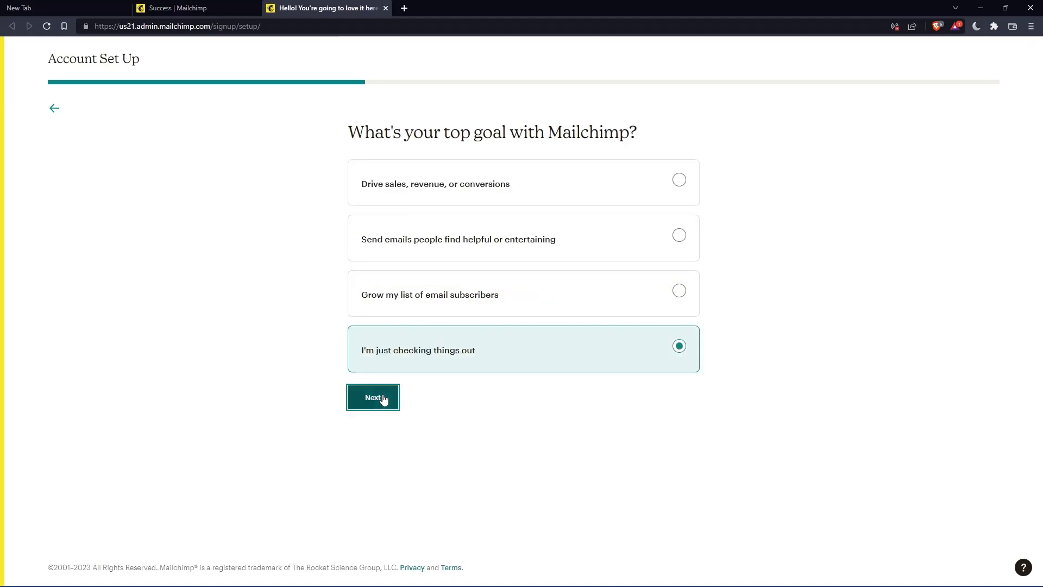
click(394, 404)
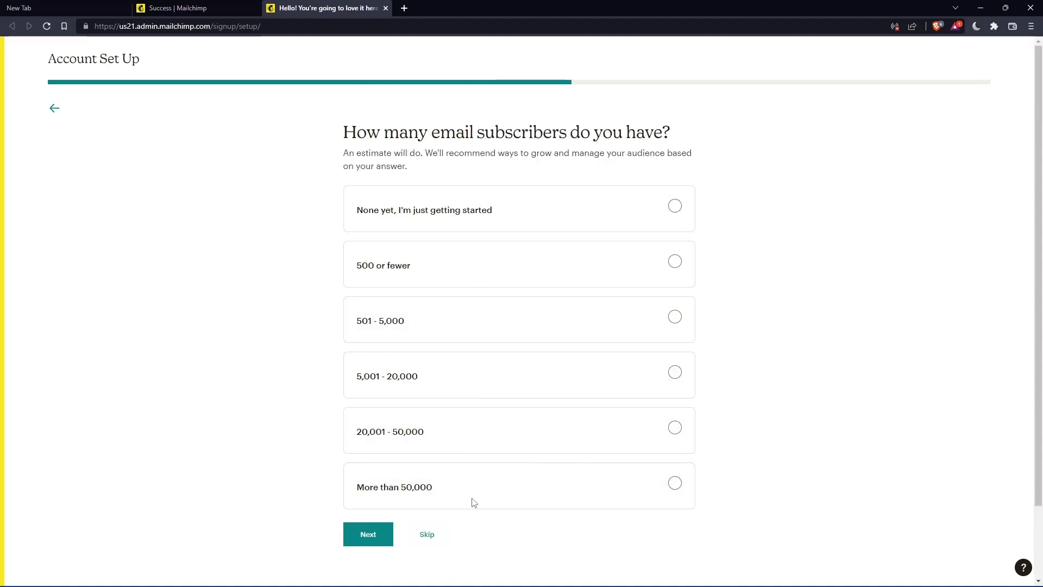
- Skip the subscriber, selling channel and brand import questions, then finish and enter the dashboard
click(432, 535)
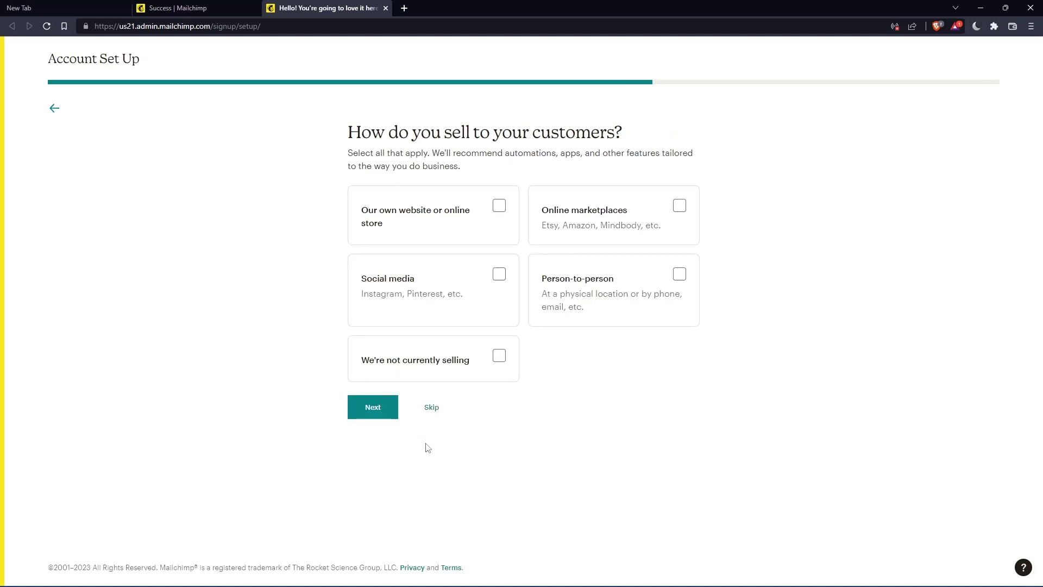
click(429, 408)
click(431, 306)
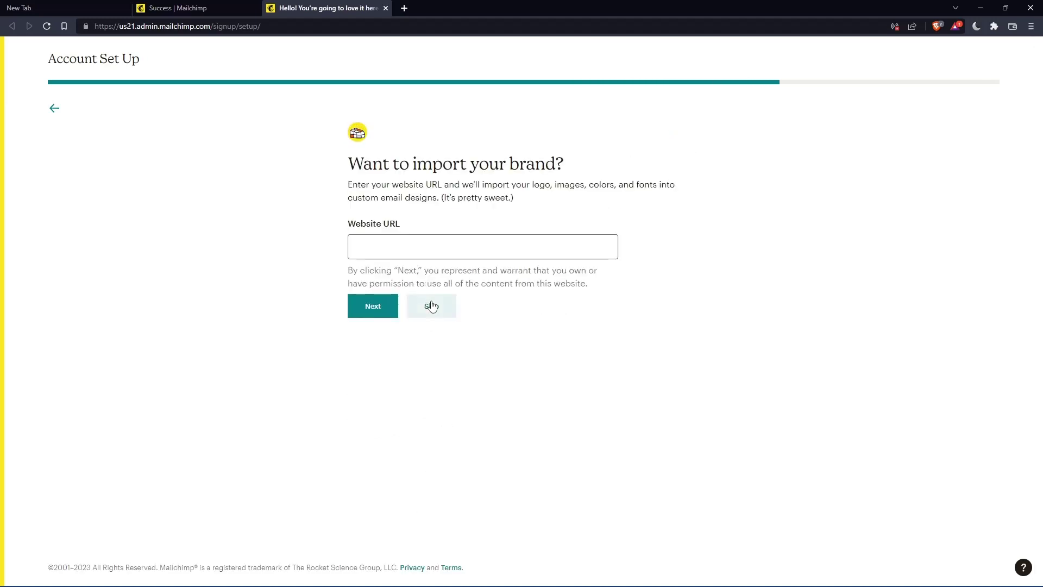
click(380, 363)
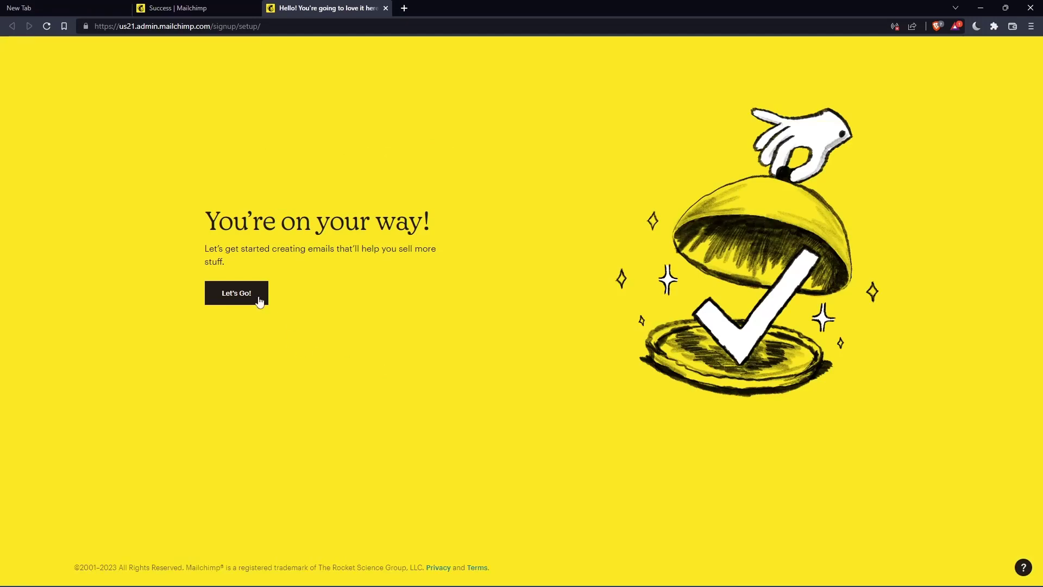
click(255, 297)
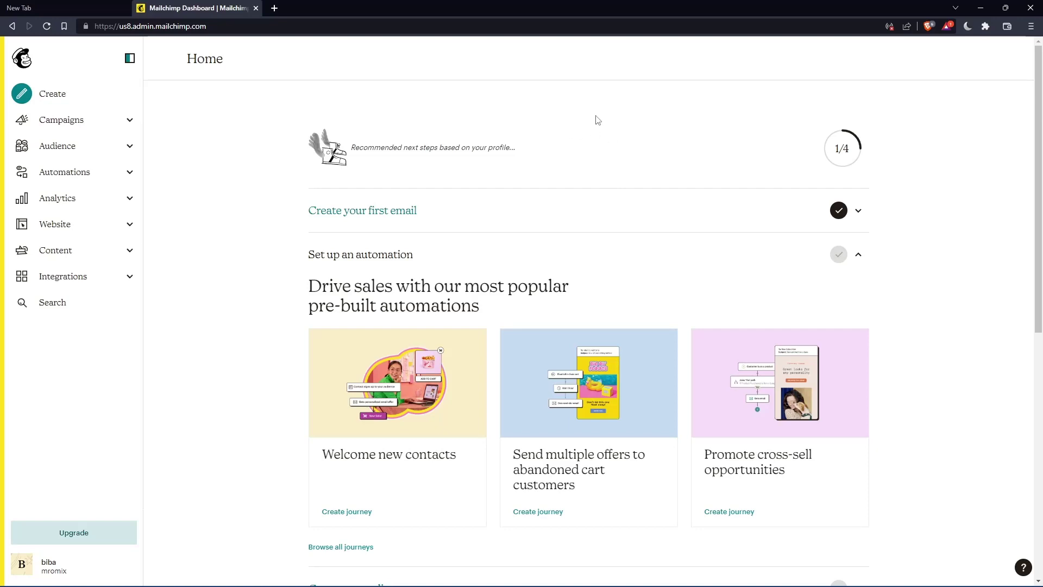
- Open Campaigns > All campaigns and the more-actions dropdown for the test campaign
click(111, 126)
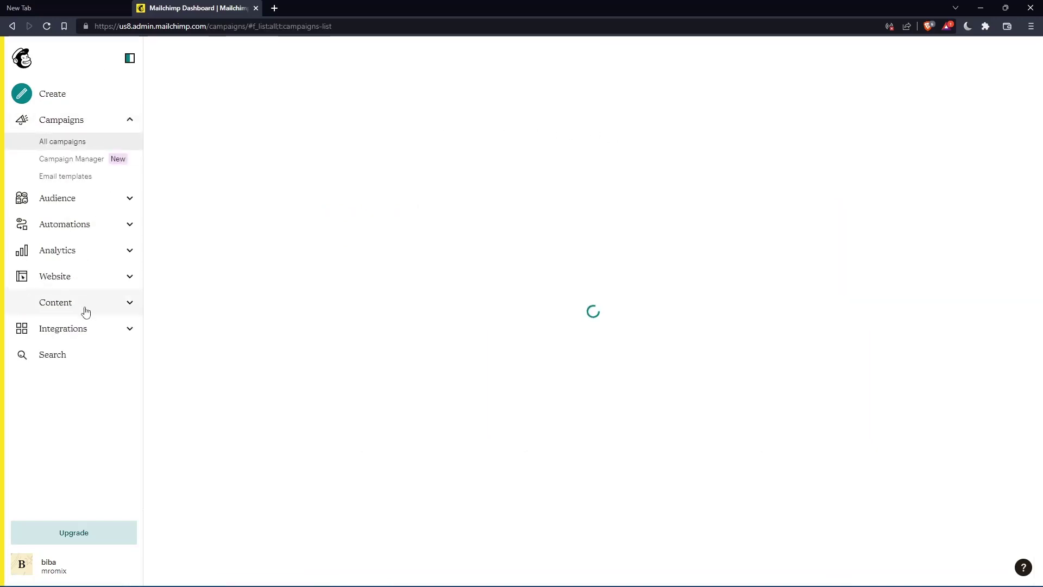
click(67, 140)
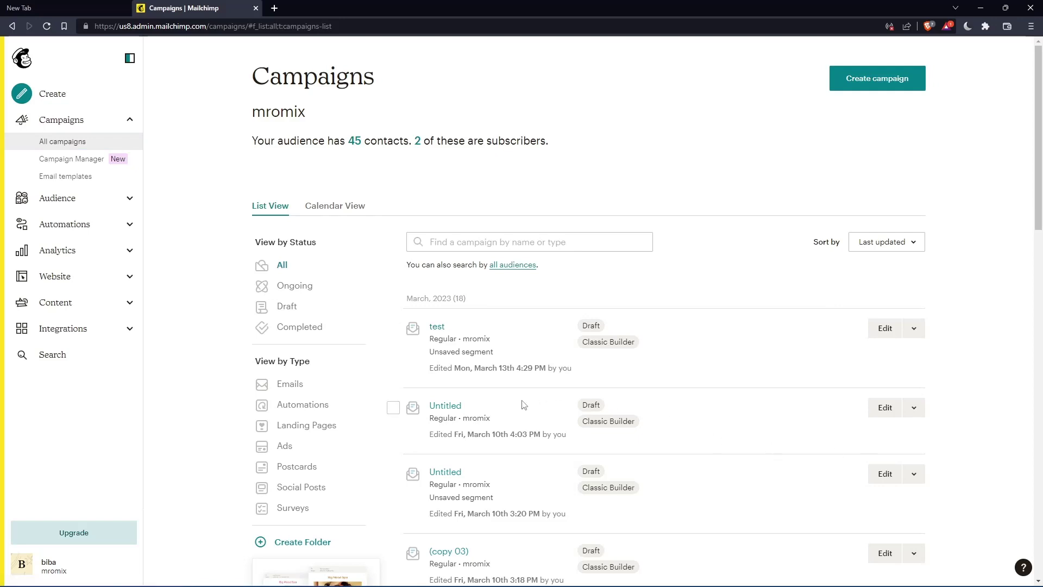
click(915, 330)
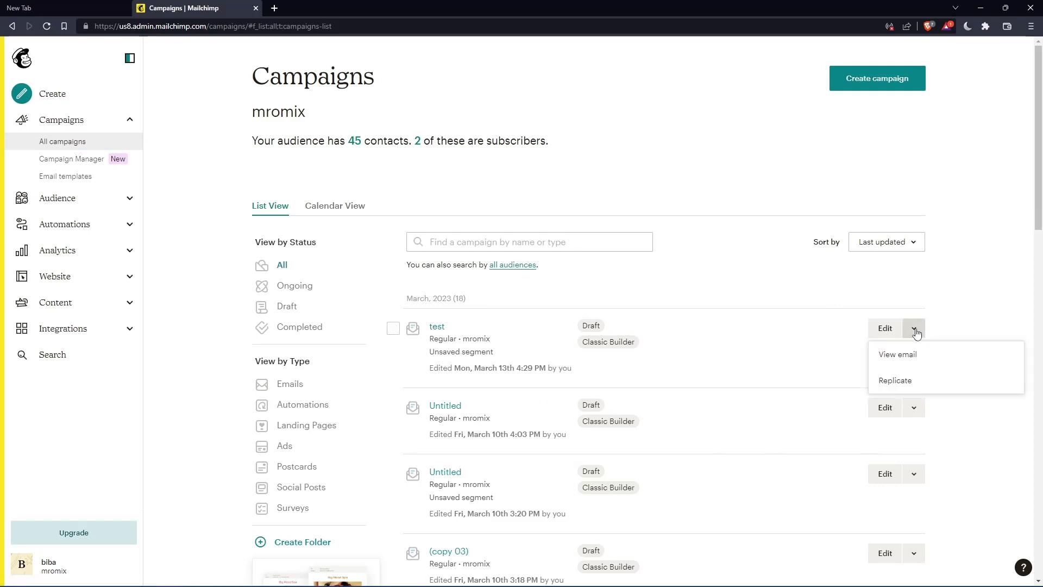
- Replicate the test campaign and continue from the (copy 05) email design to the checklist
click(907, 392)
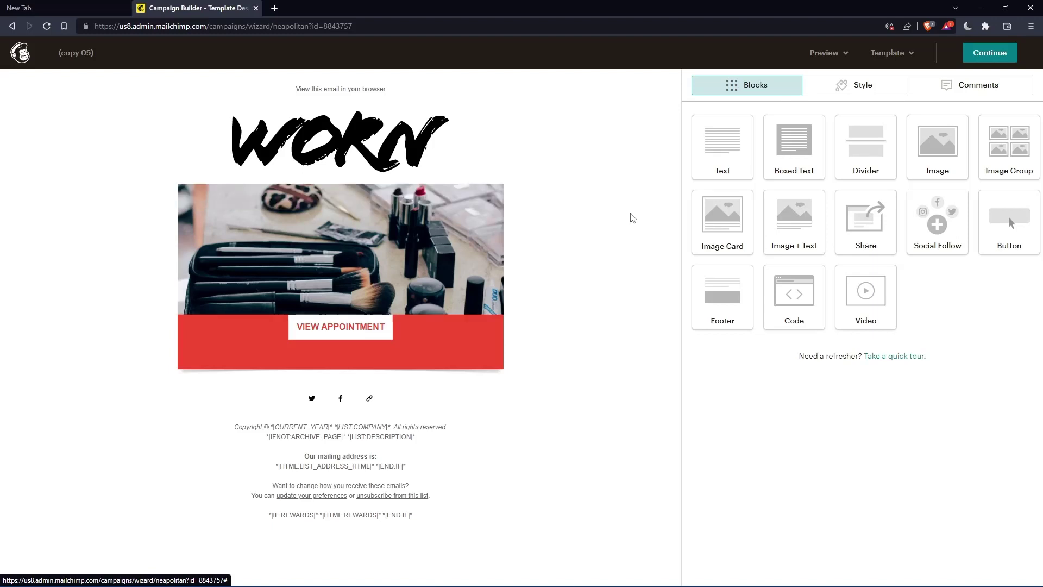
click(1014, 61)
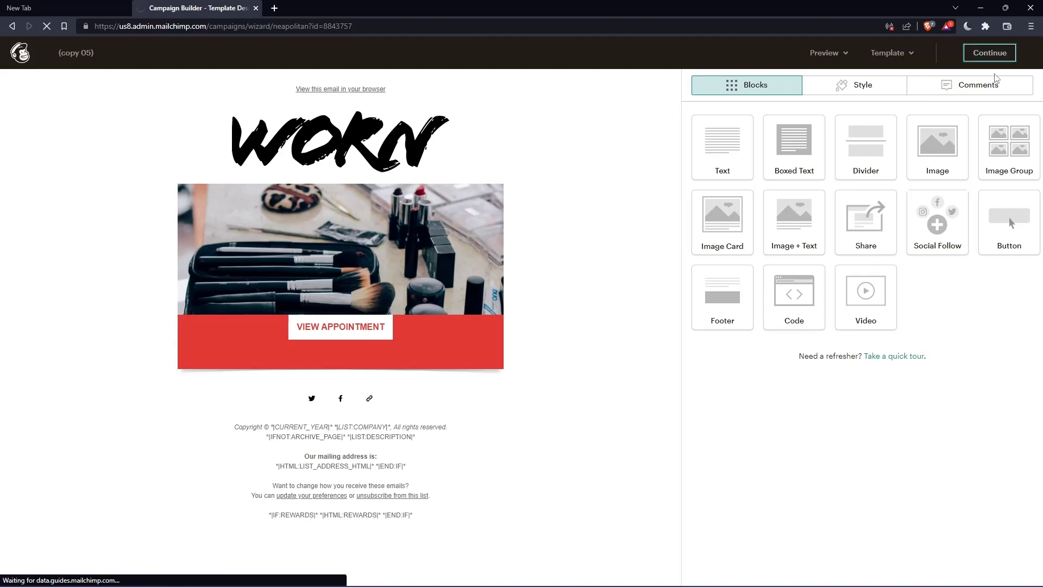